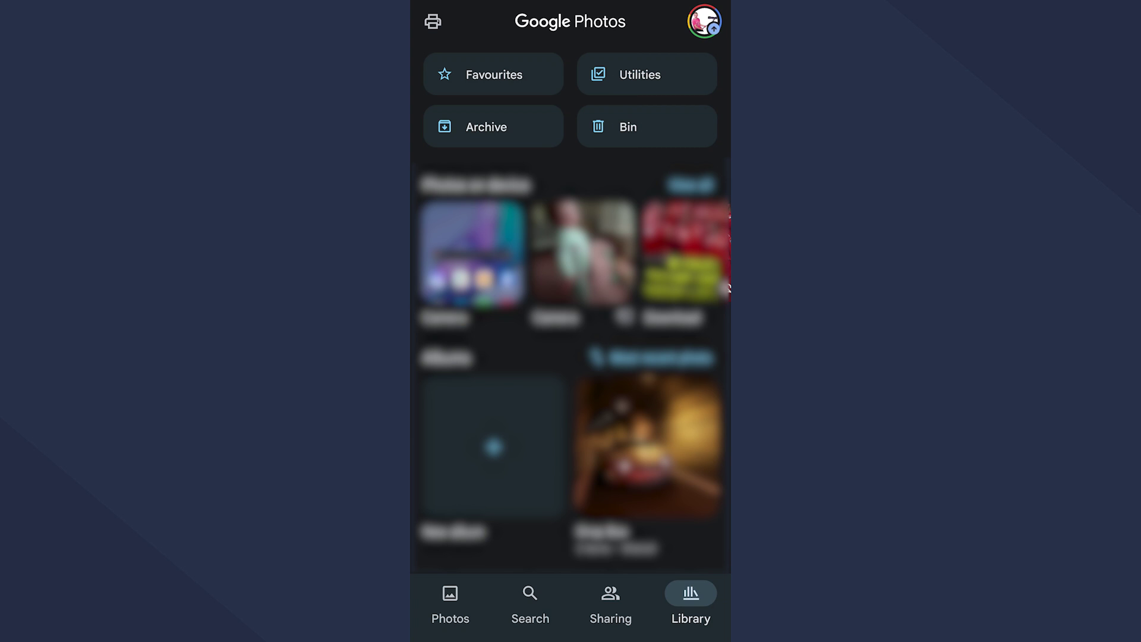
text(photos.google.com)
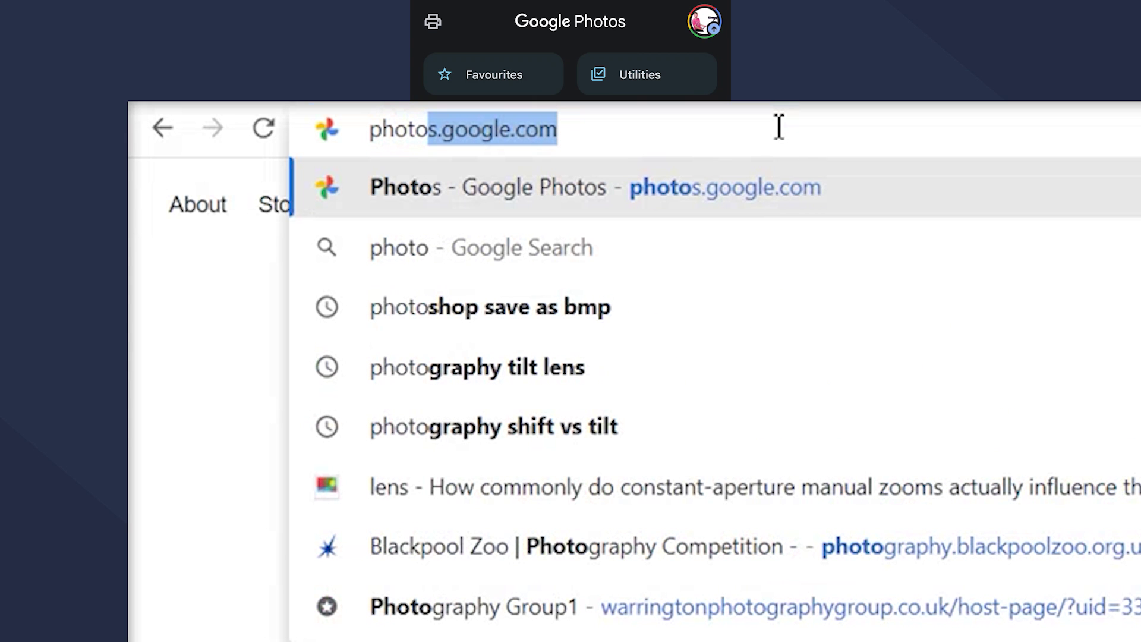
Load photos.google.com in the browser beside the phone's photo library.
key(Right)
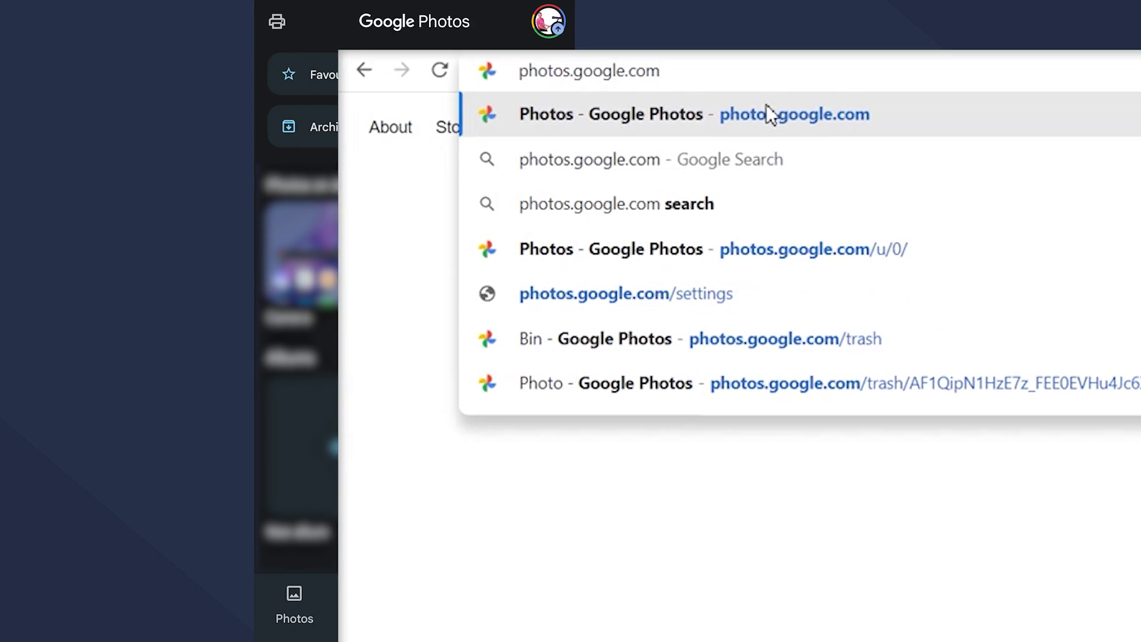
key(Return)
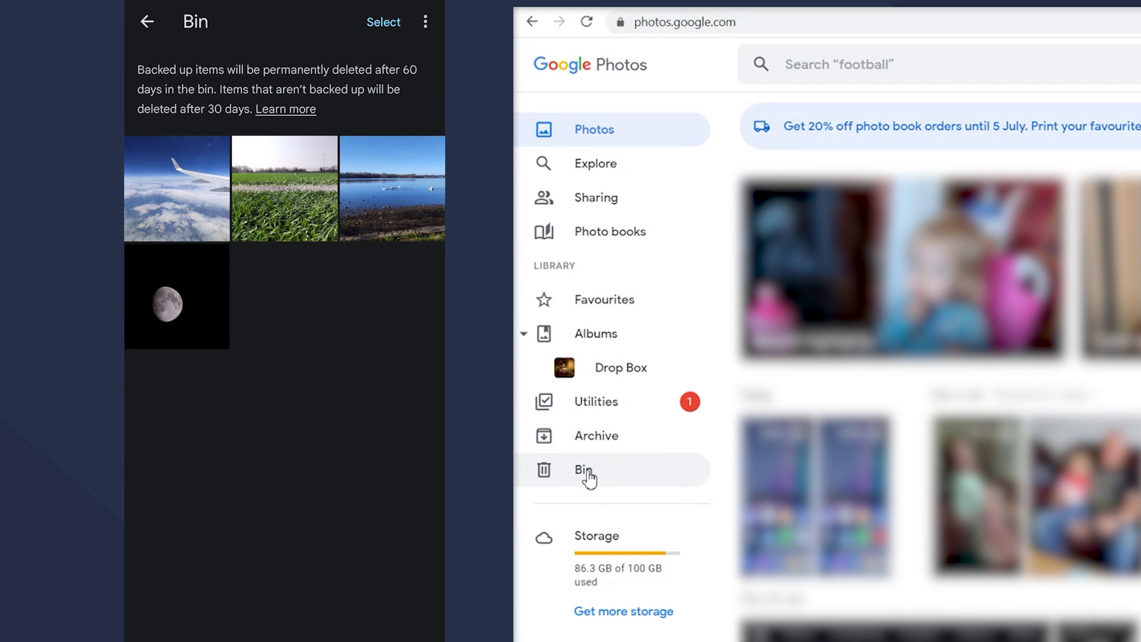
Show the web Bin of deleted photos and select the moon photo for restoring.
click(588, 477)
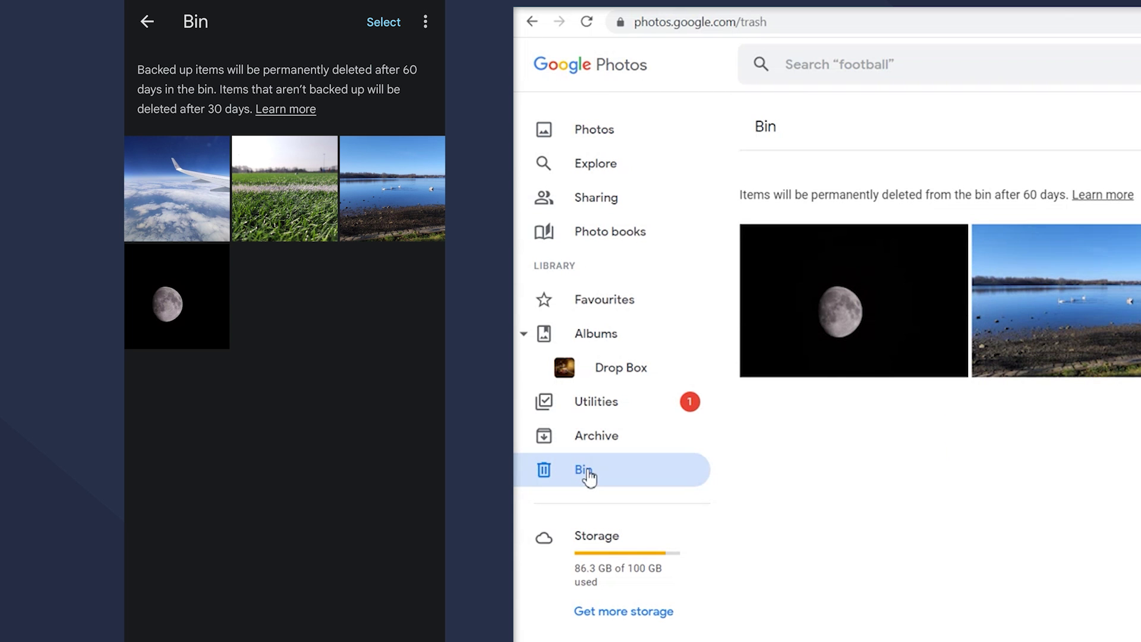
click(756, 243)
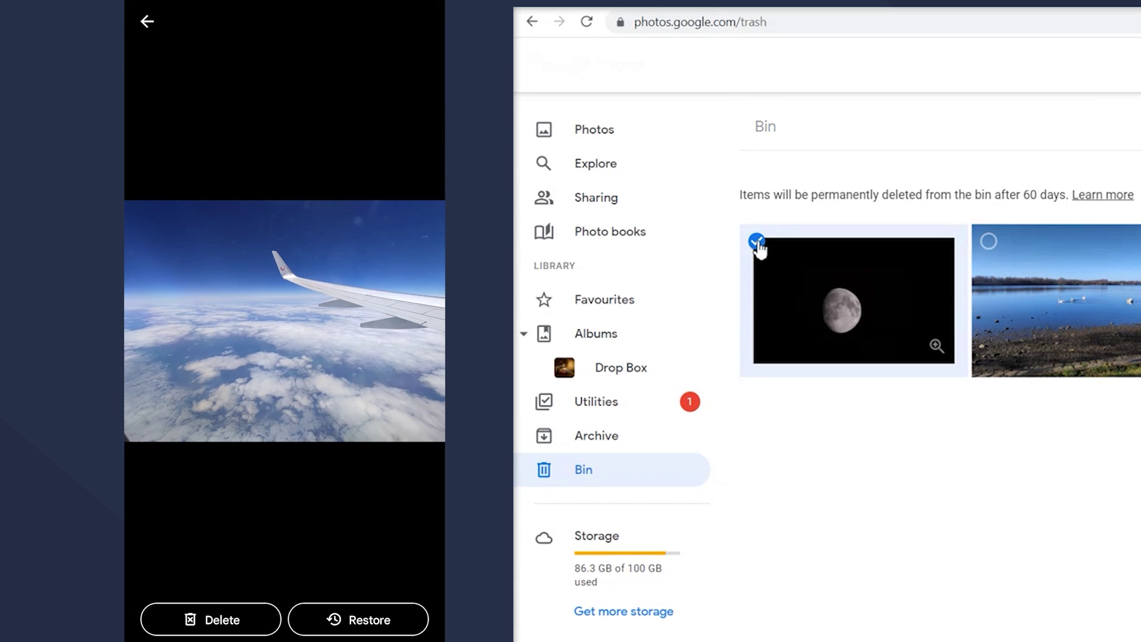